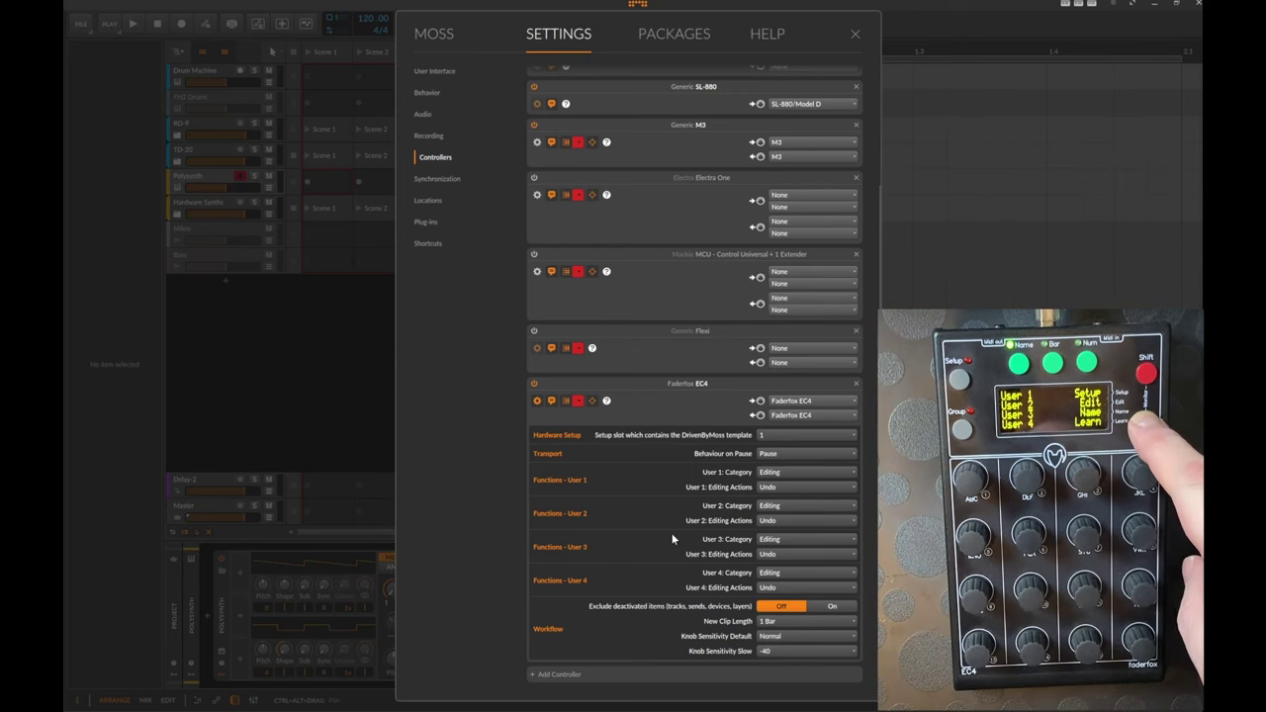
- Review the available function categories and editing actions for the Faderfox EC4's User 1 function
click(779, 474)
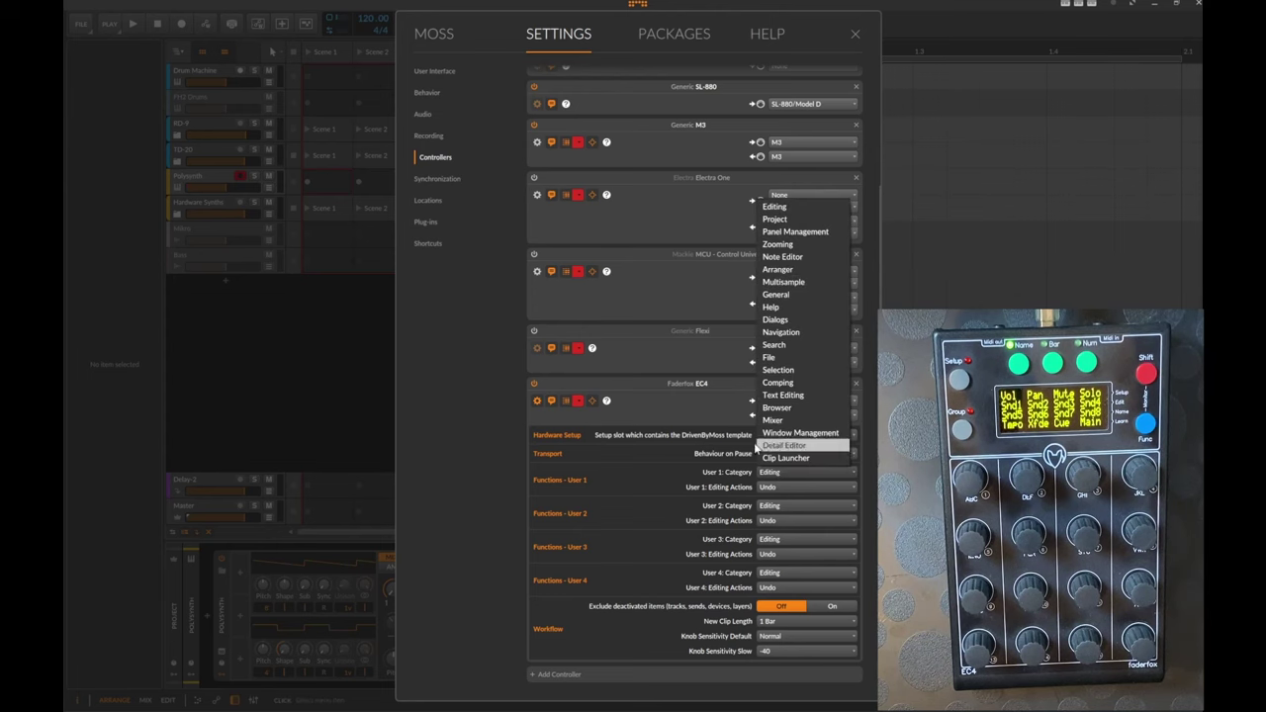
click(667, 482)
click(801, 487)
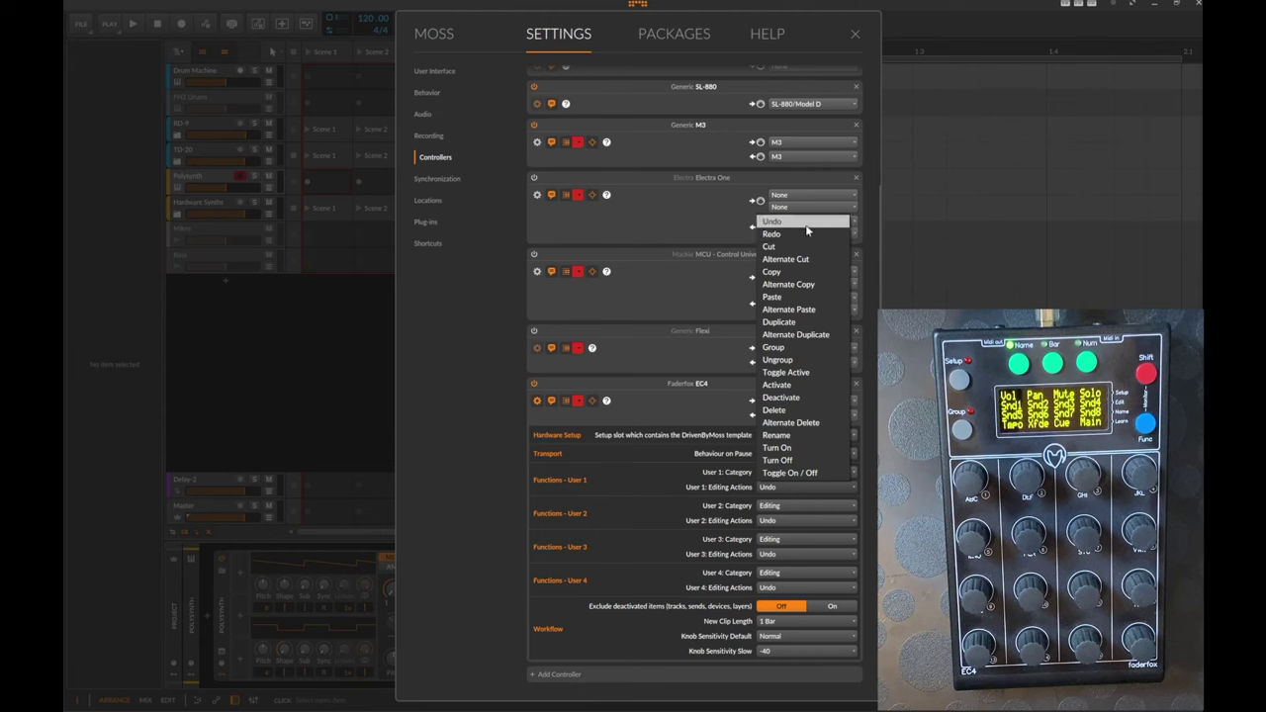
click(641, 500)
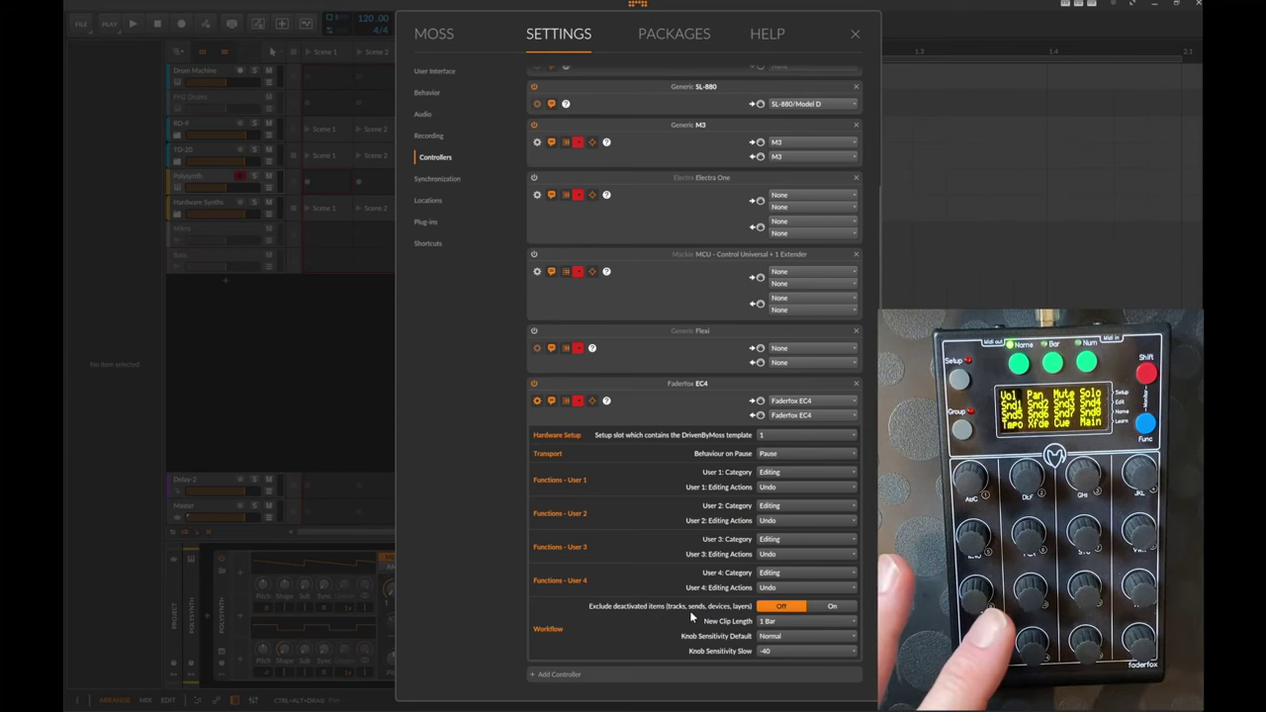
- Turn on excluding deactivated items for the Faderfox EC4, check the default knob sensitivity choices, and close the settings
click(820, 608)
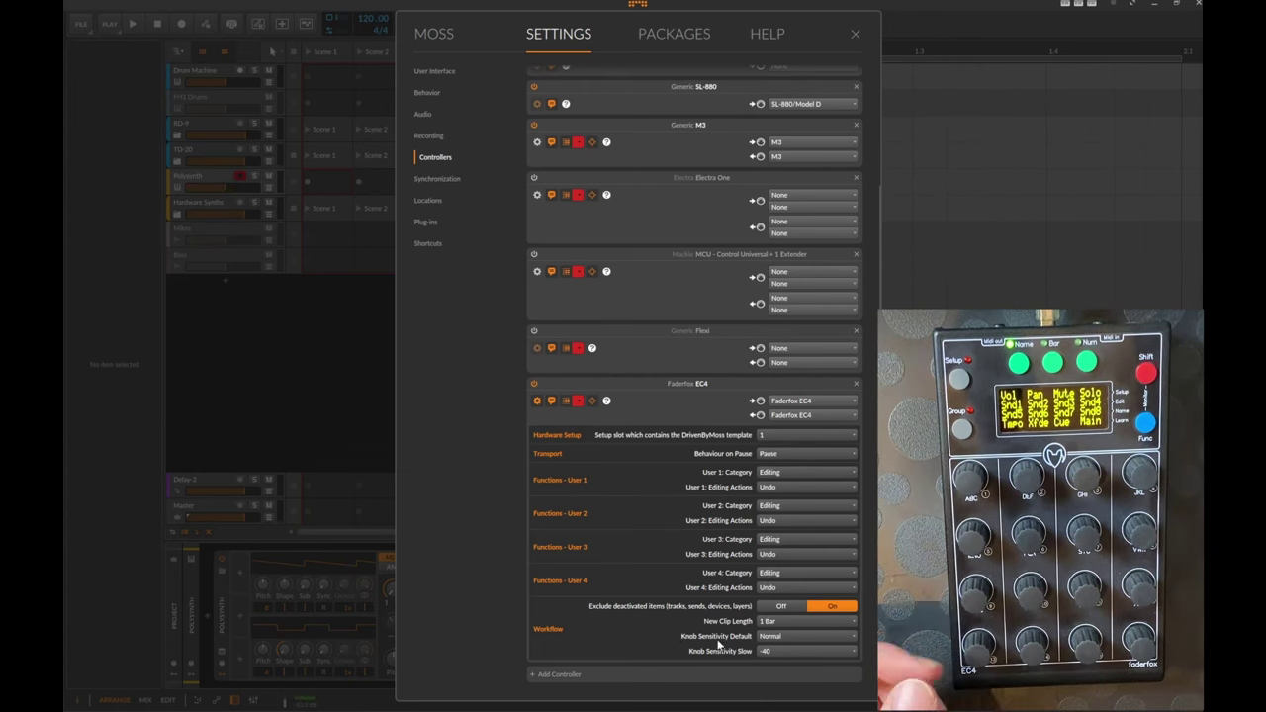
click(798, 636)
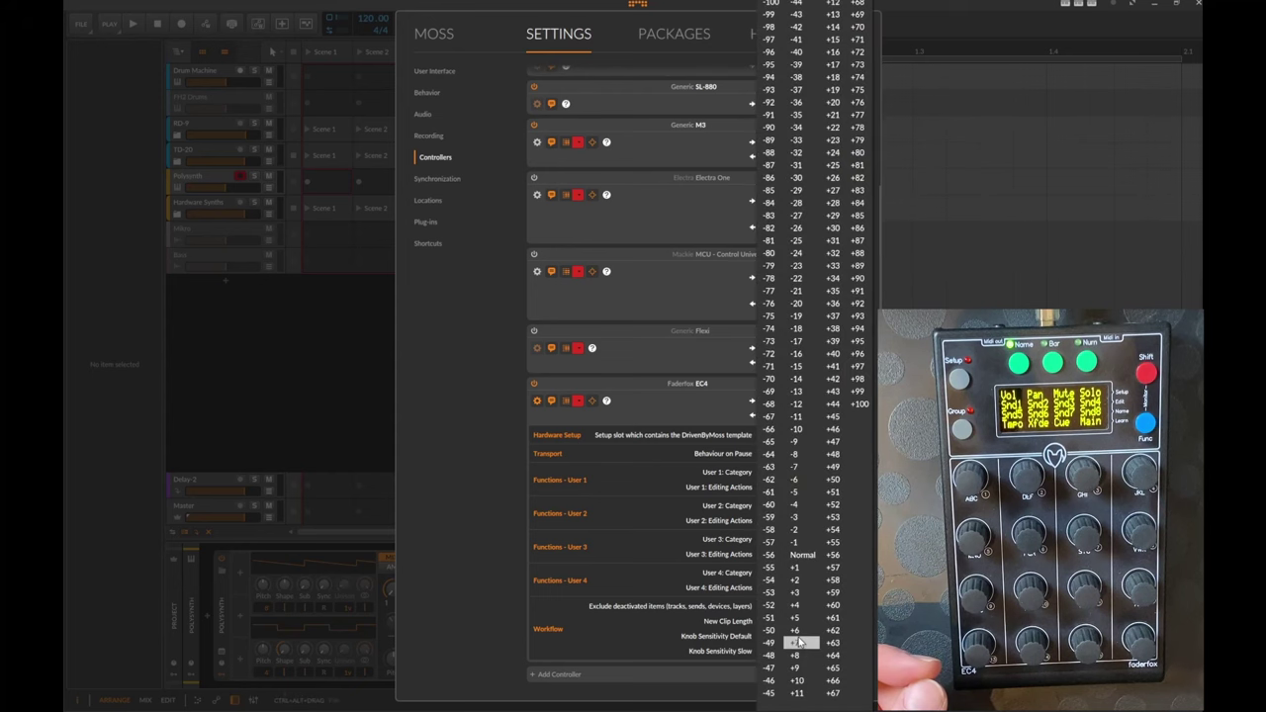
click(654, 611)
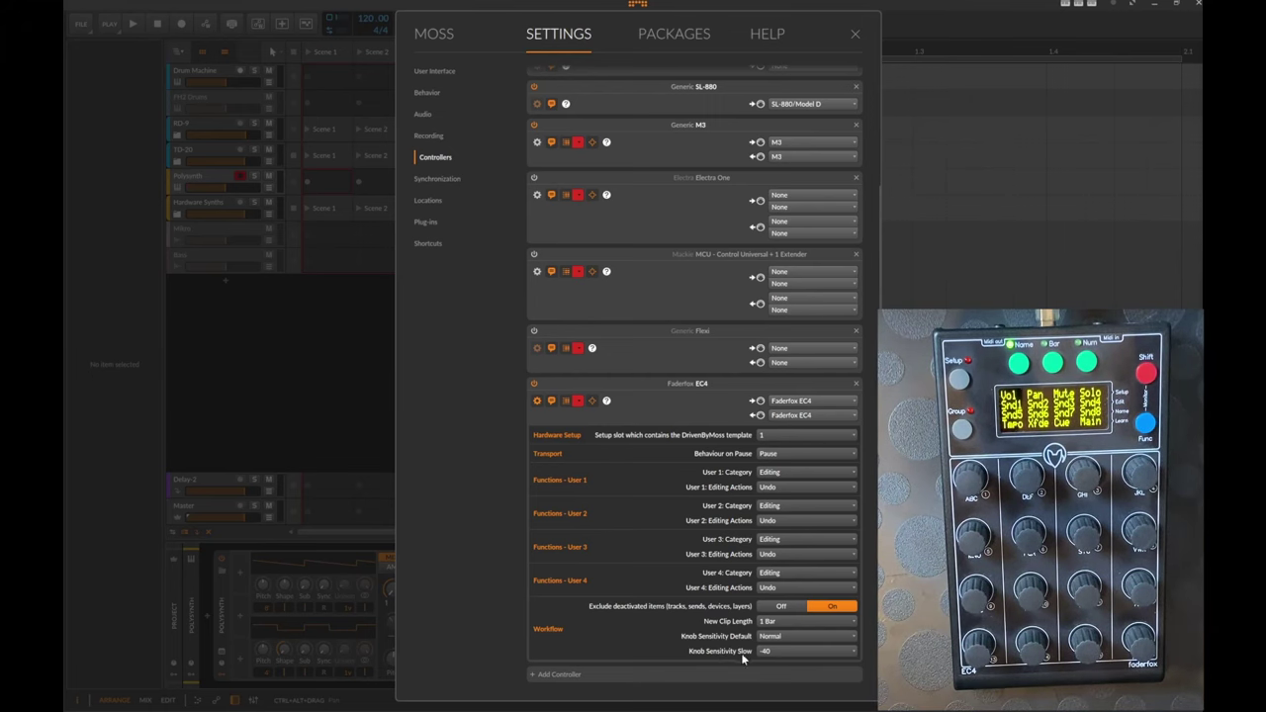
click(856, 34)
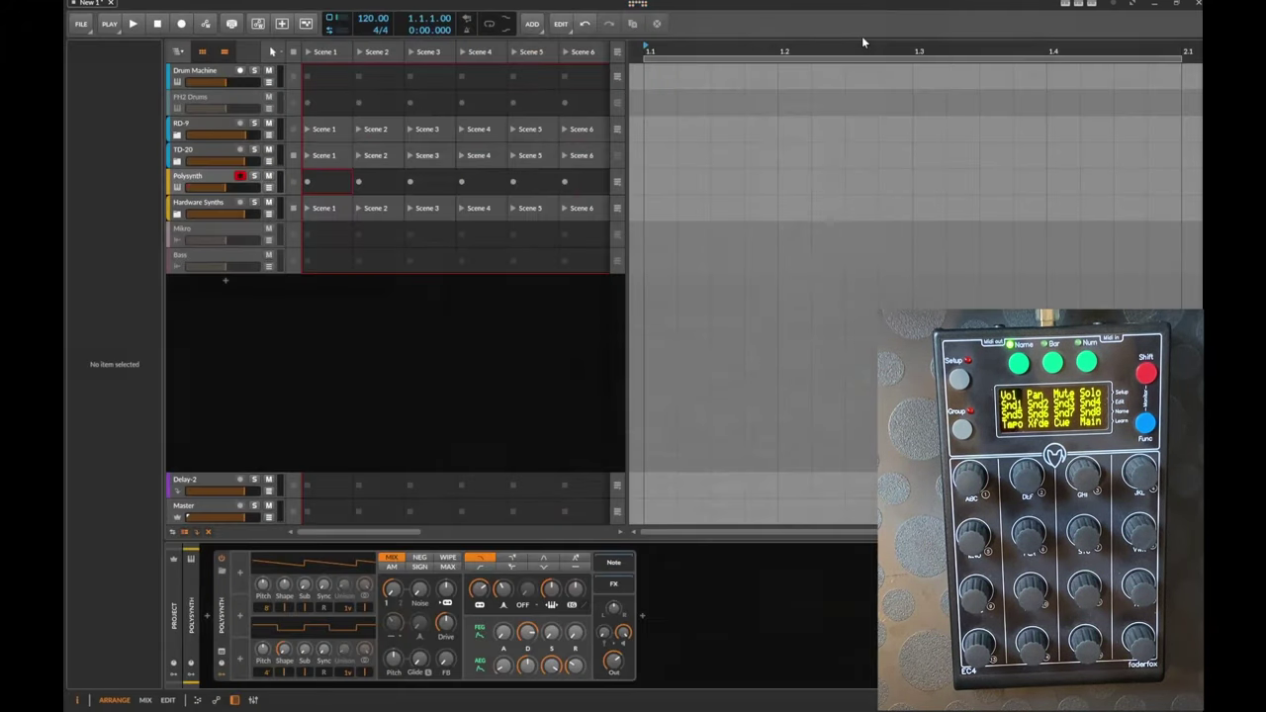
- Open the existing song project containing the Drums, Bass, Hive and Lead tracks from the dashboard
click(637, 4)
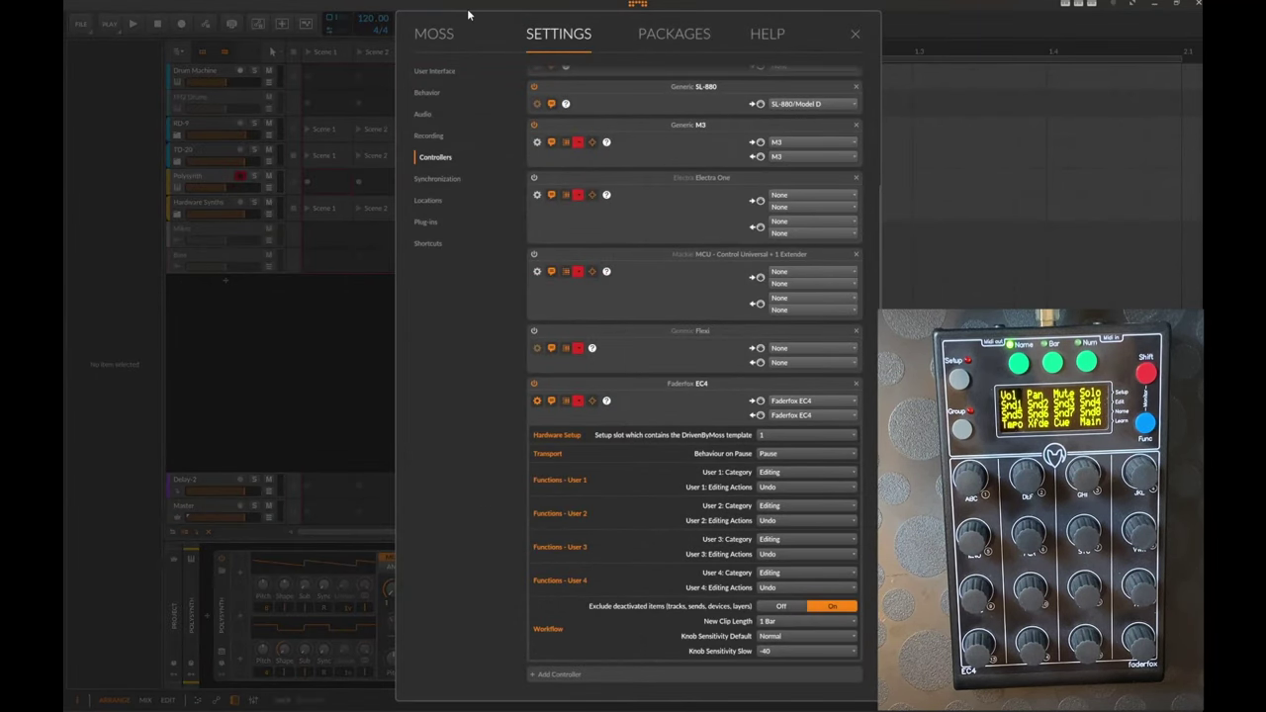
click(435, 33)
click(826, 156)
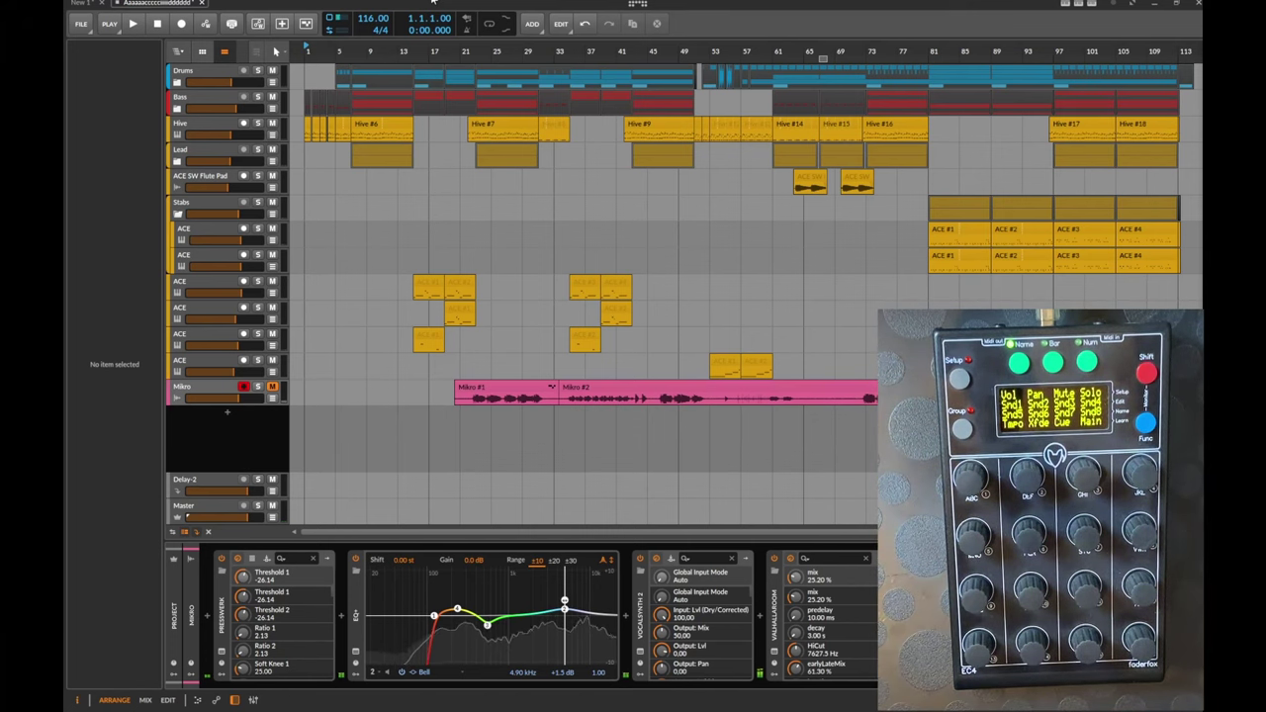
- Open the Controller Script Console on the EC4 log and move its window up toward the track headers
key(ctrl+shift+j)
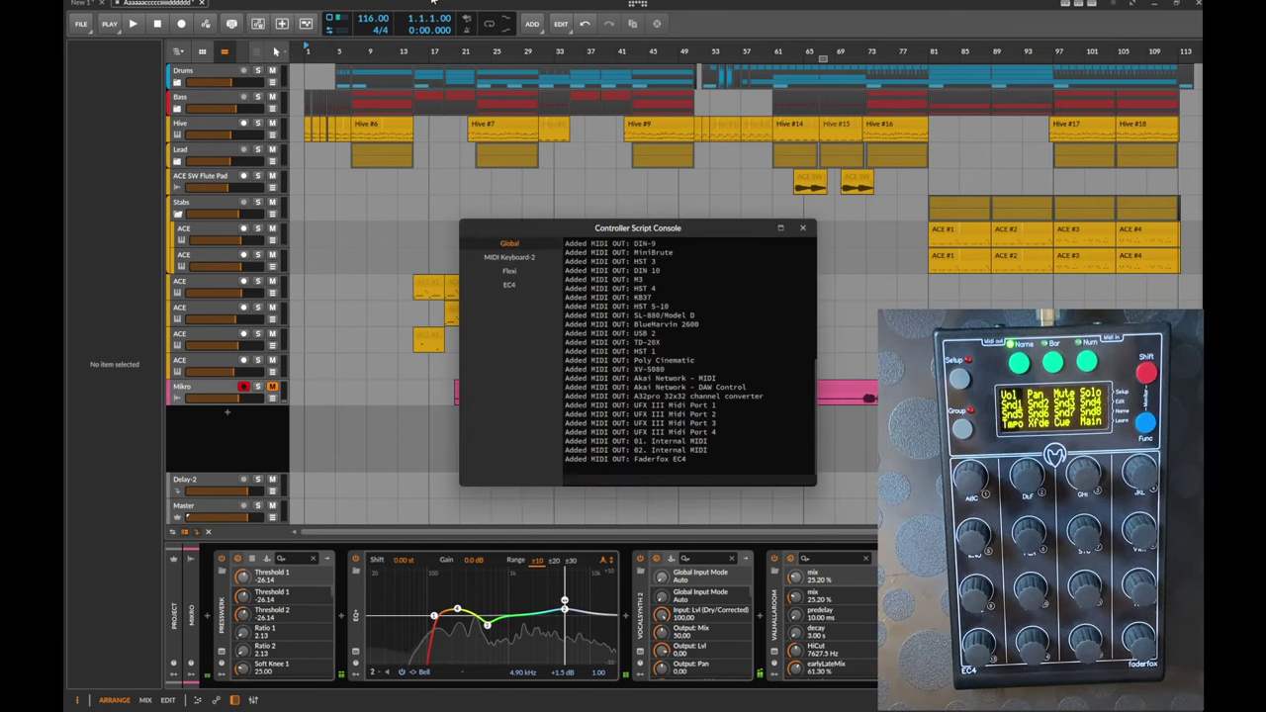
click(511, 285)
drag(551, 235, 492, 210)
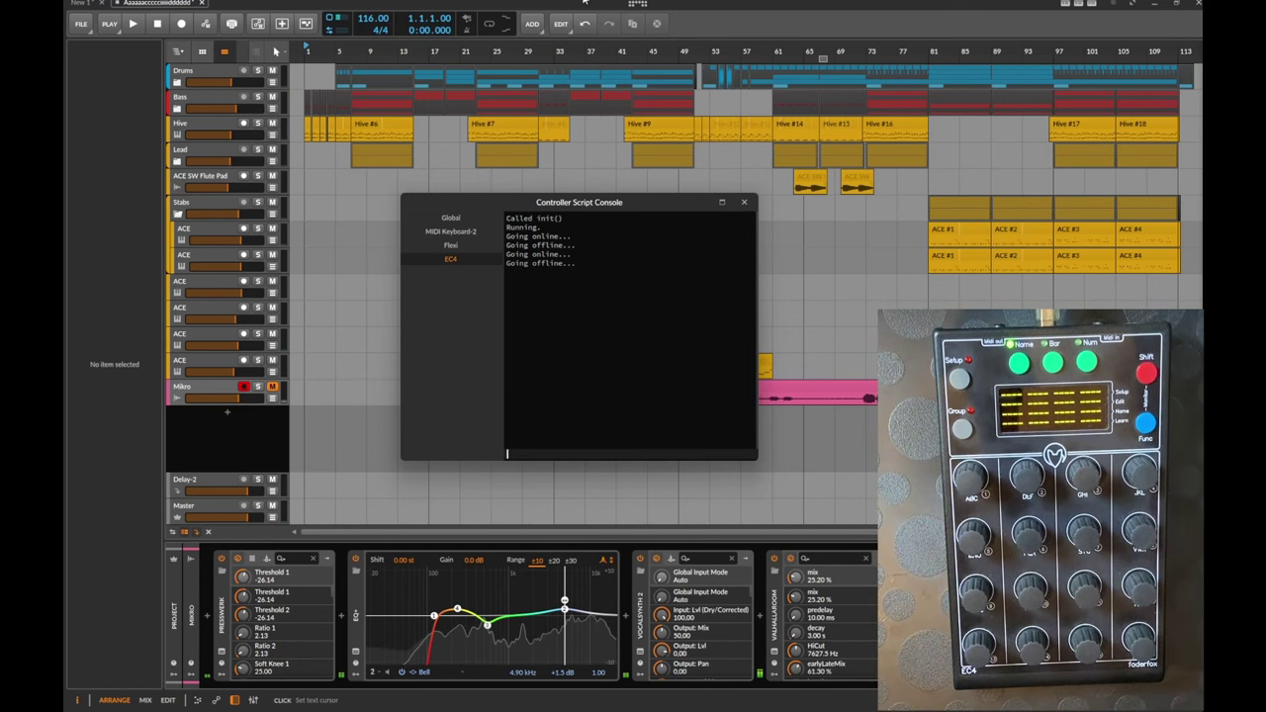
- Select the Hive track and review the EC4 channels offered as its note inputs, leaving the choice as is
click(218, 128)
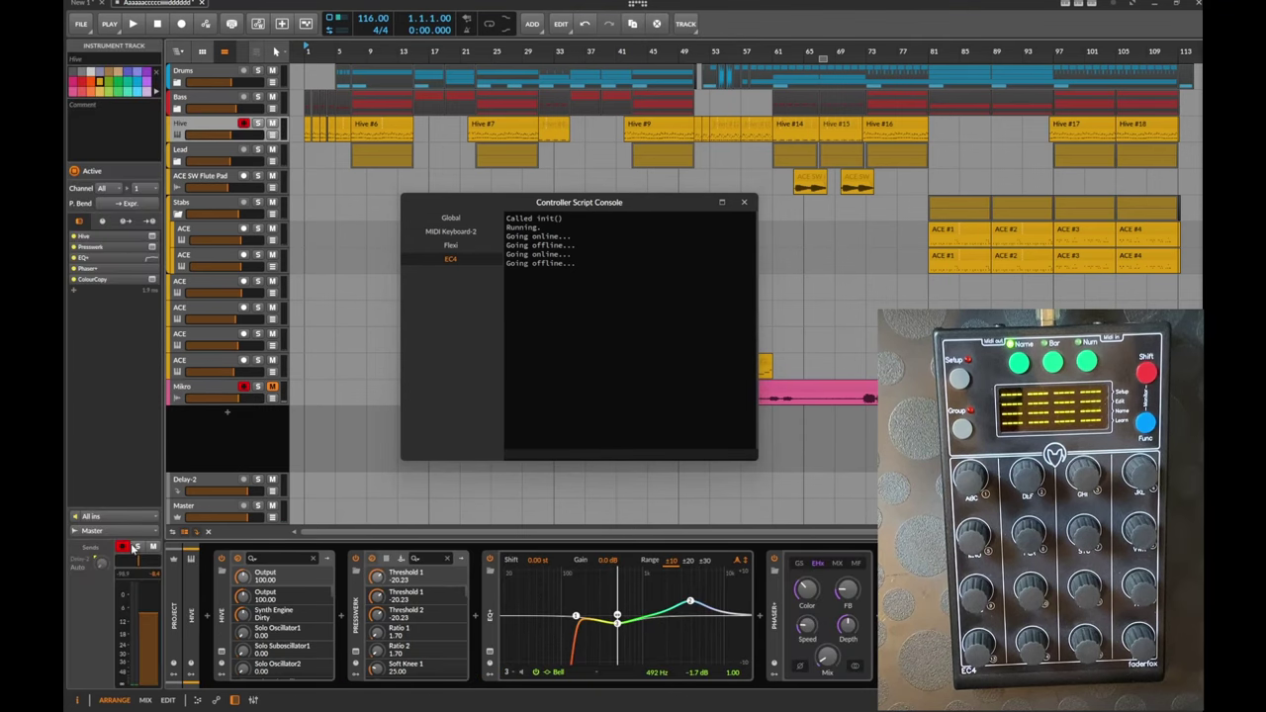
click(108, 515)
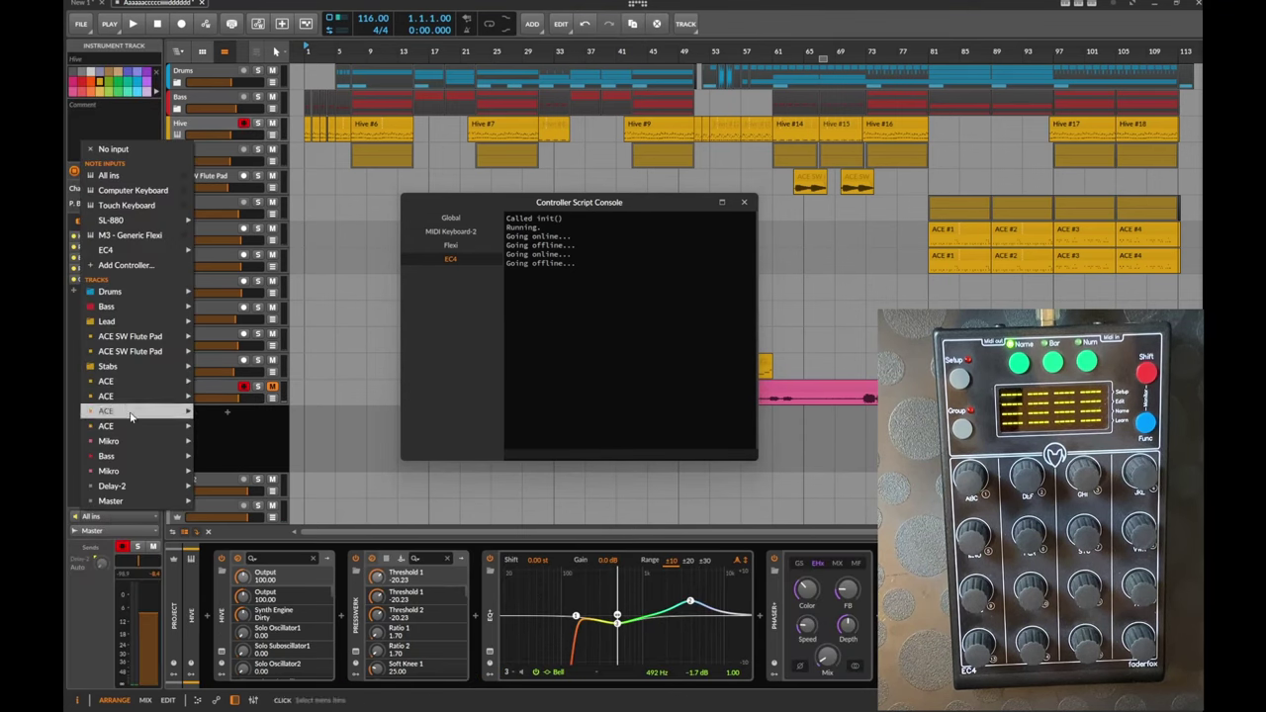
mouse_move(141, 257)
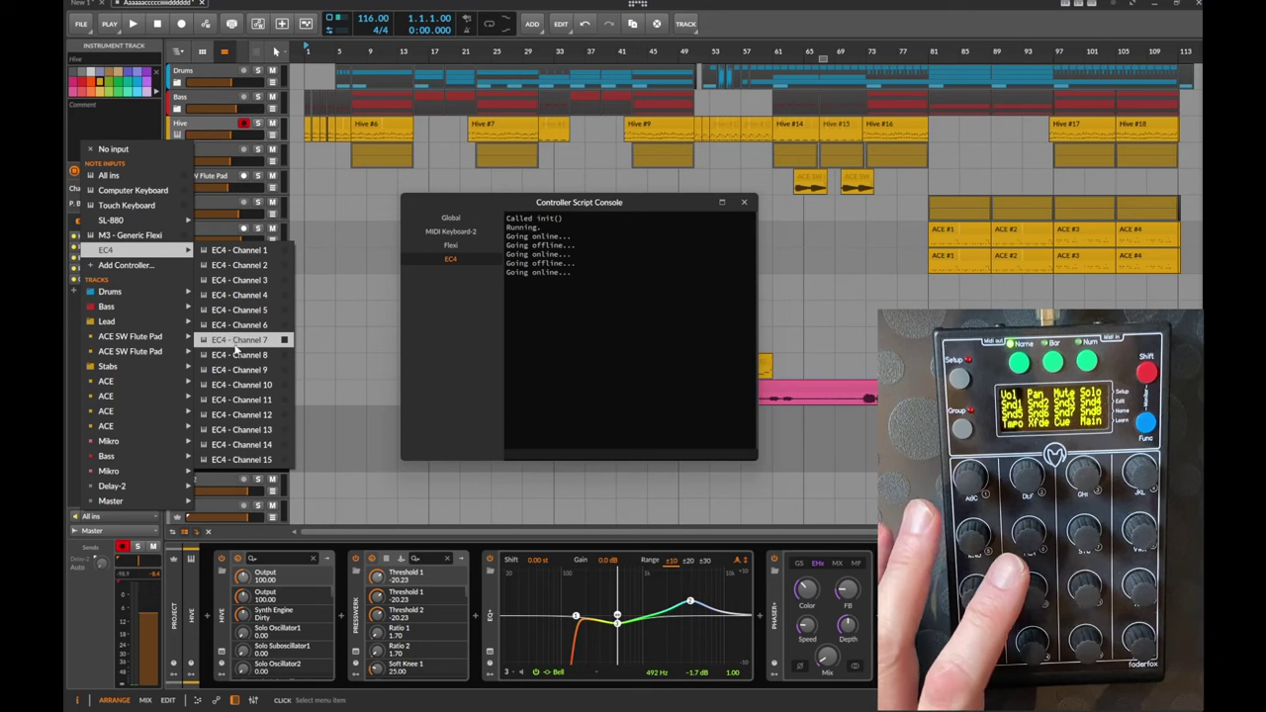
click(584, 287)
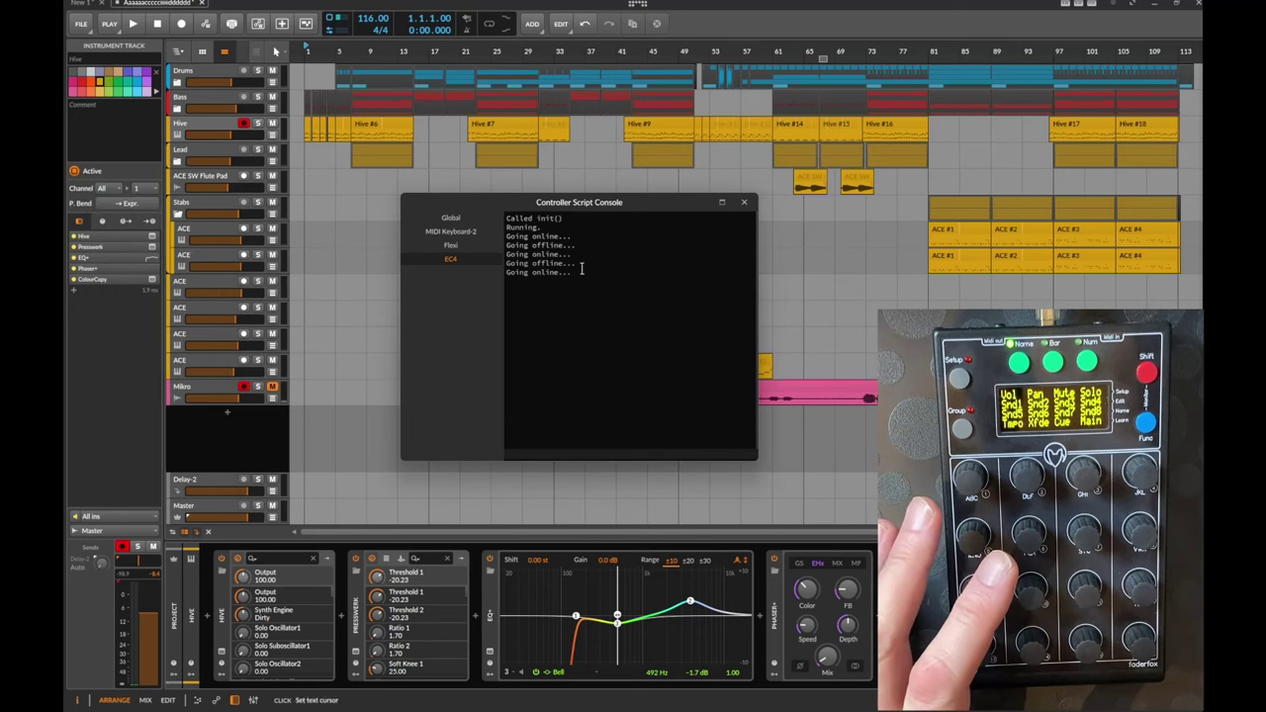
- Close the Controller Script Console and show the output monitoring panel
drag(578, 263, 516, 275)
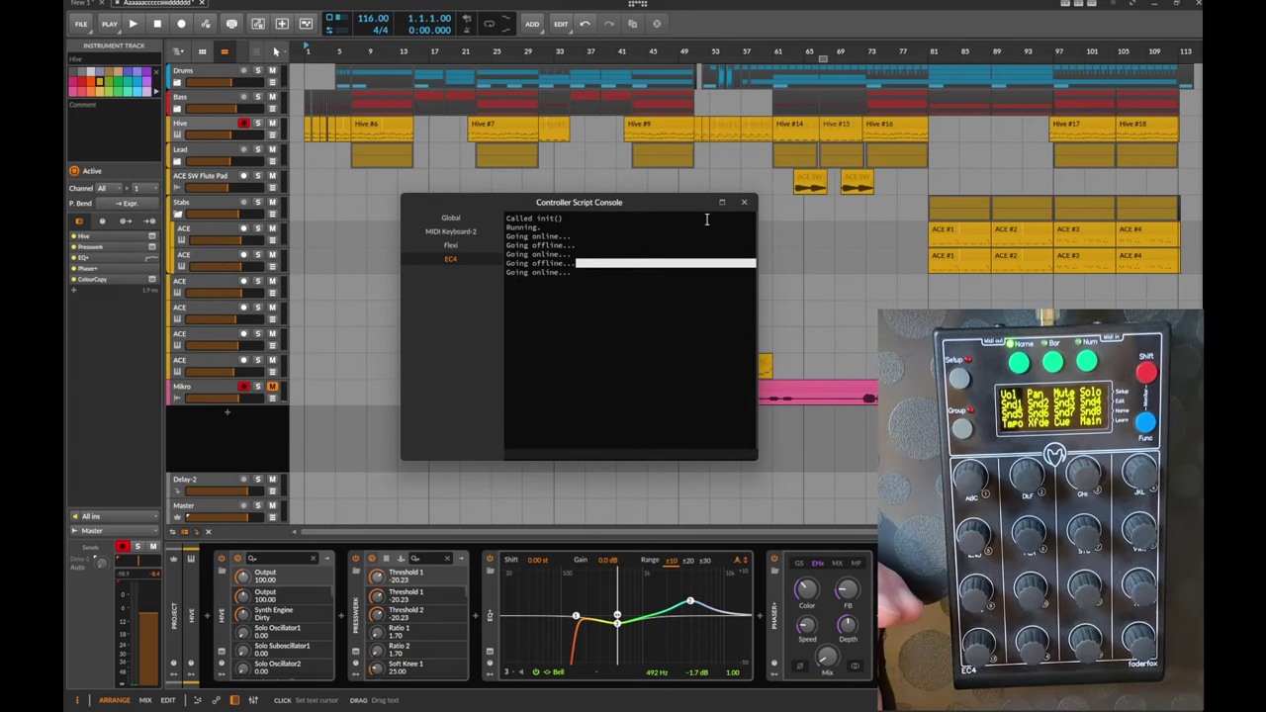
click(744, 202)
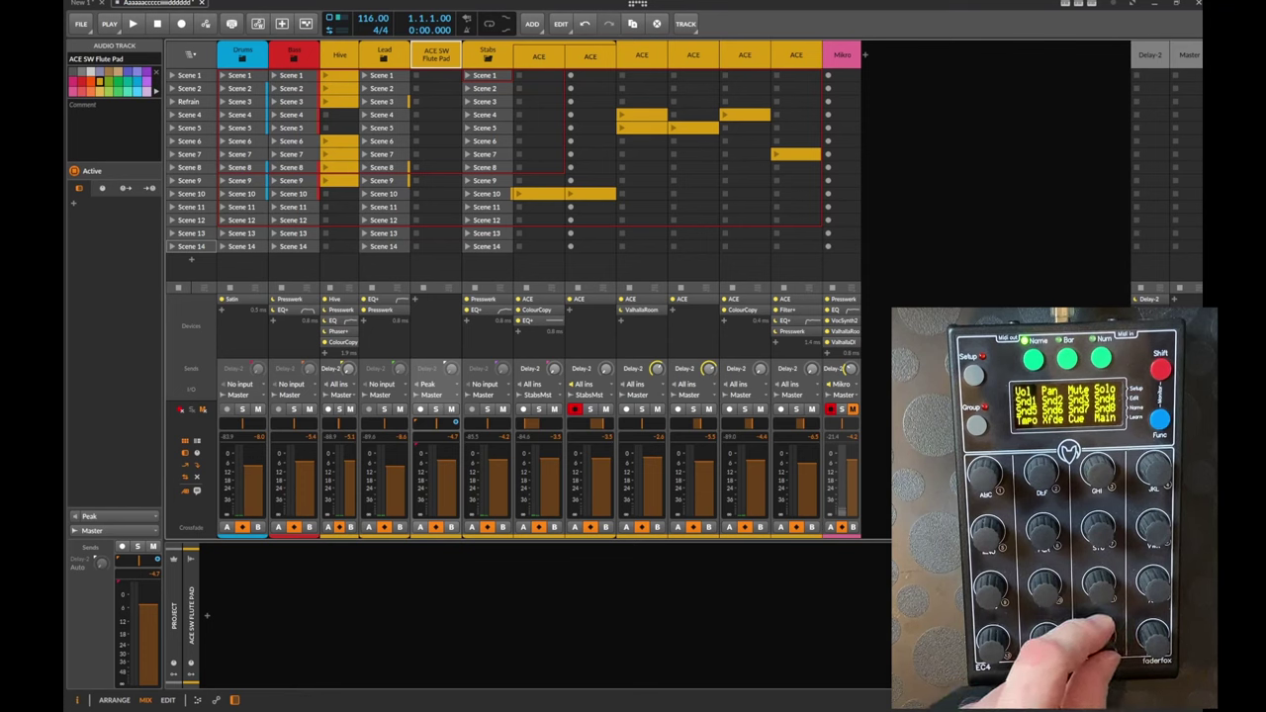
click(1156, 708)
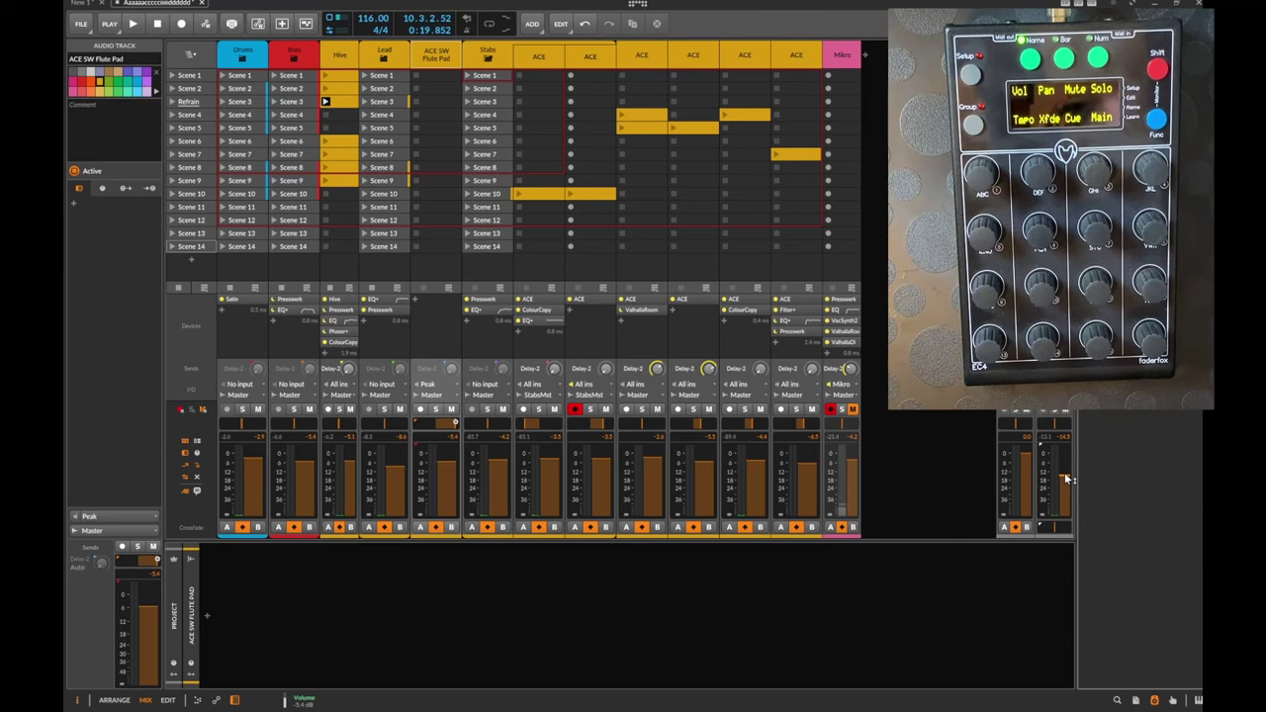
- Select the Hive track and show both its track remote controls and the project remote controls
click(340, 53)
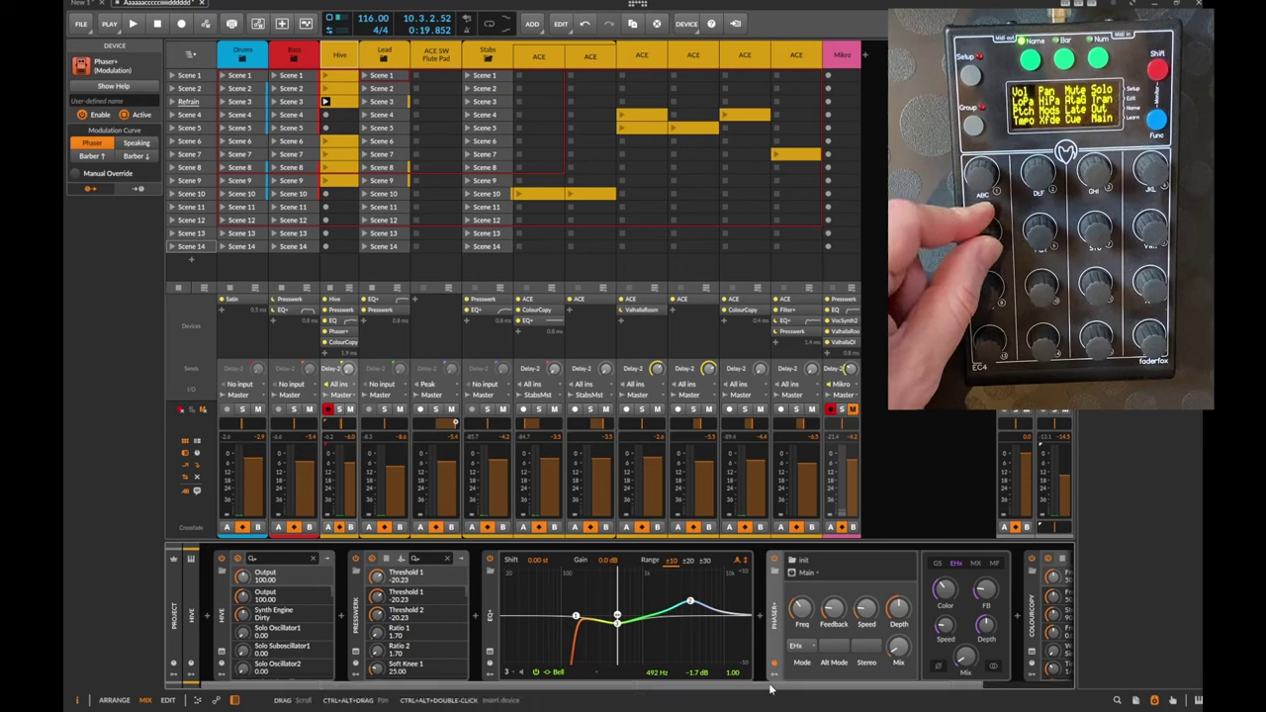
click(192, 668)
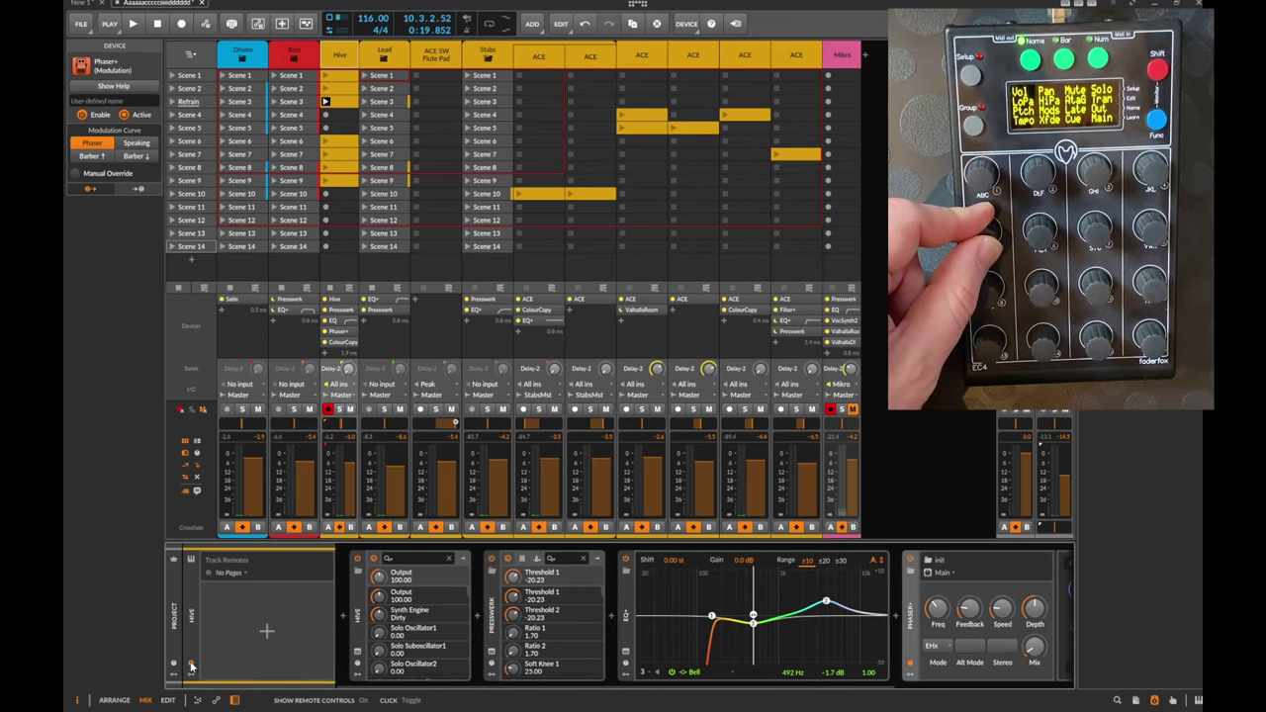
click(174, 666)
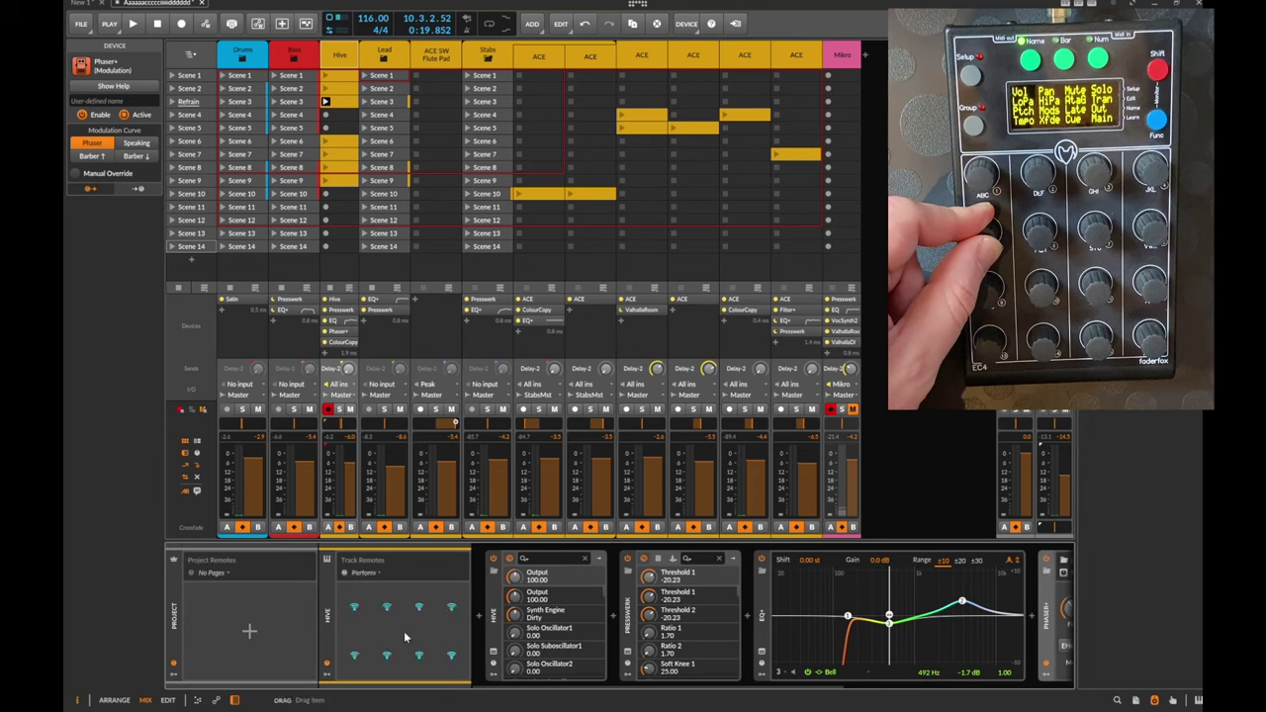
- Map the Hive Output, the EQ+ band 1 frequency and the Phaser+ Freq to the Hive track's first three remote controls
click(514, 581)
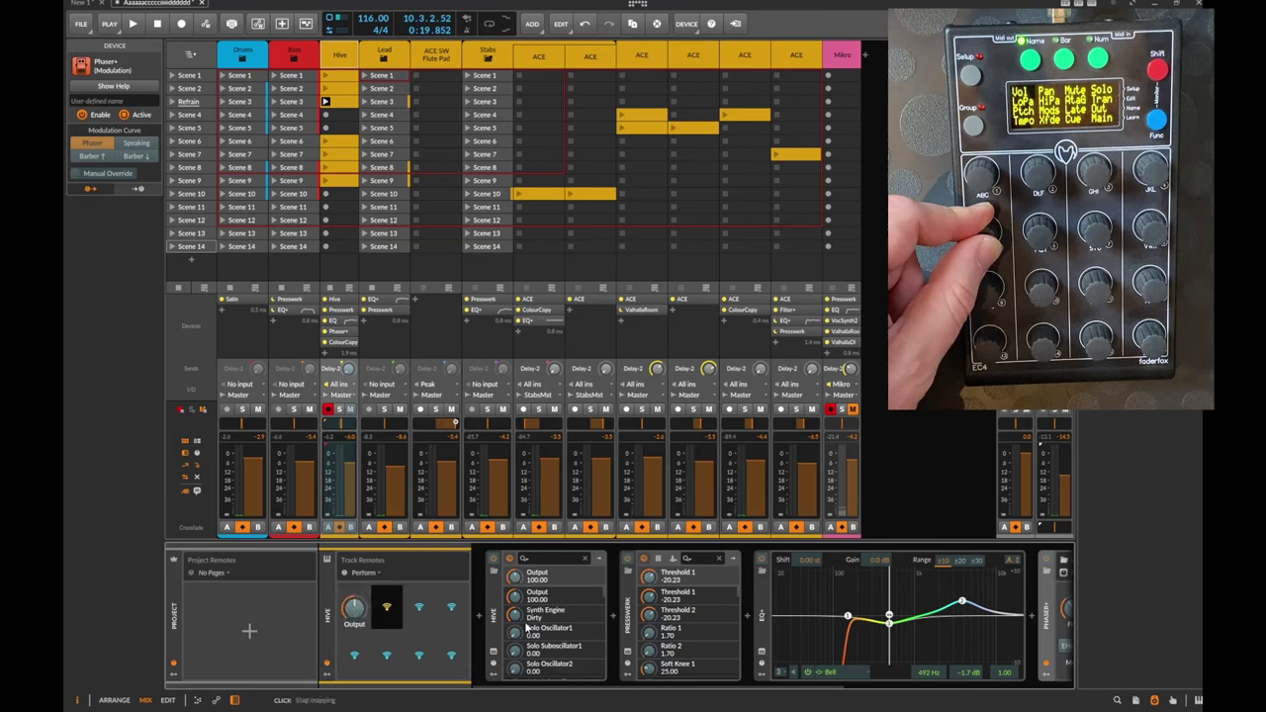
click(848, 617)
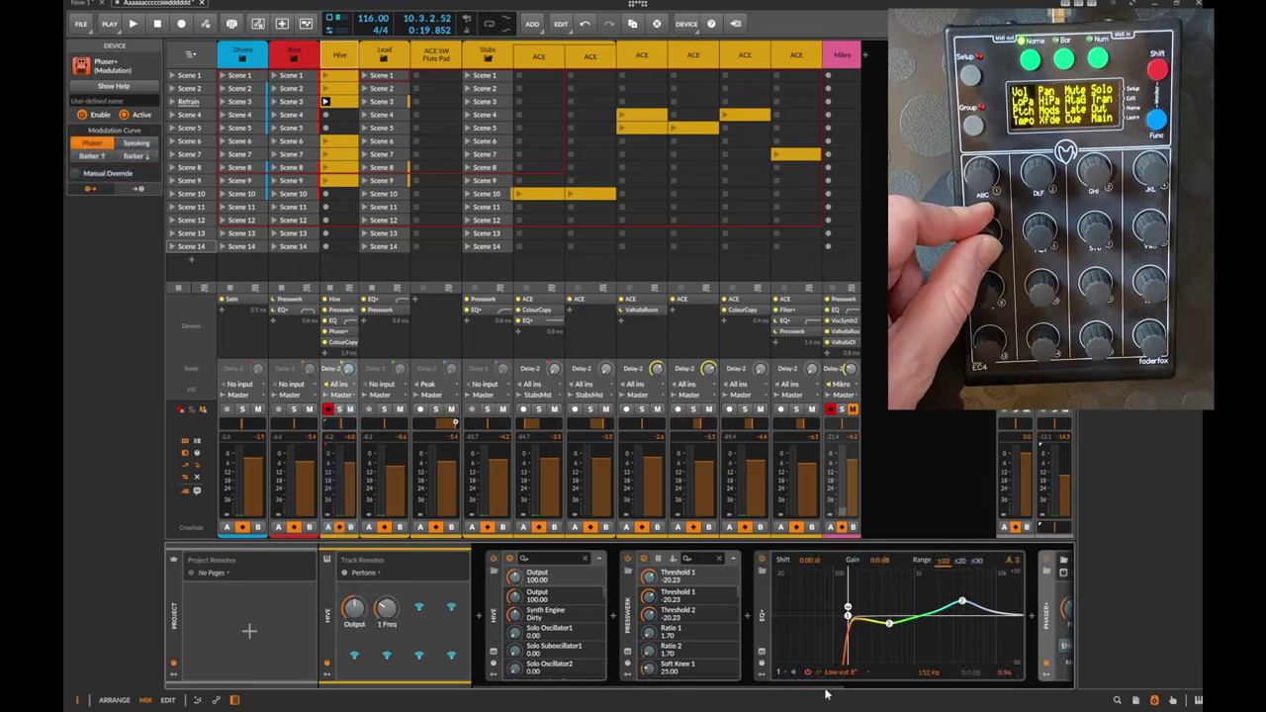
drag(825, 686, 970, 690)
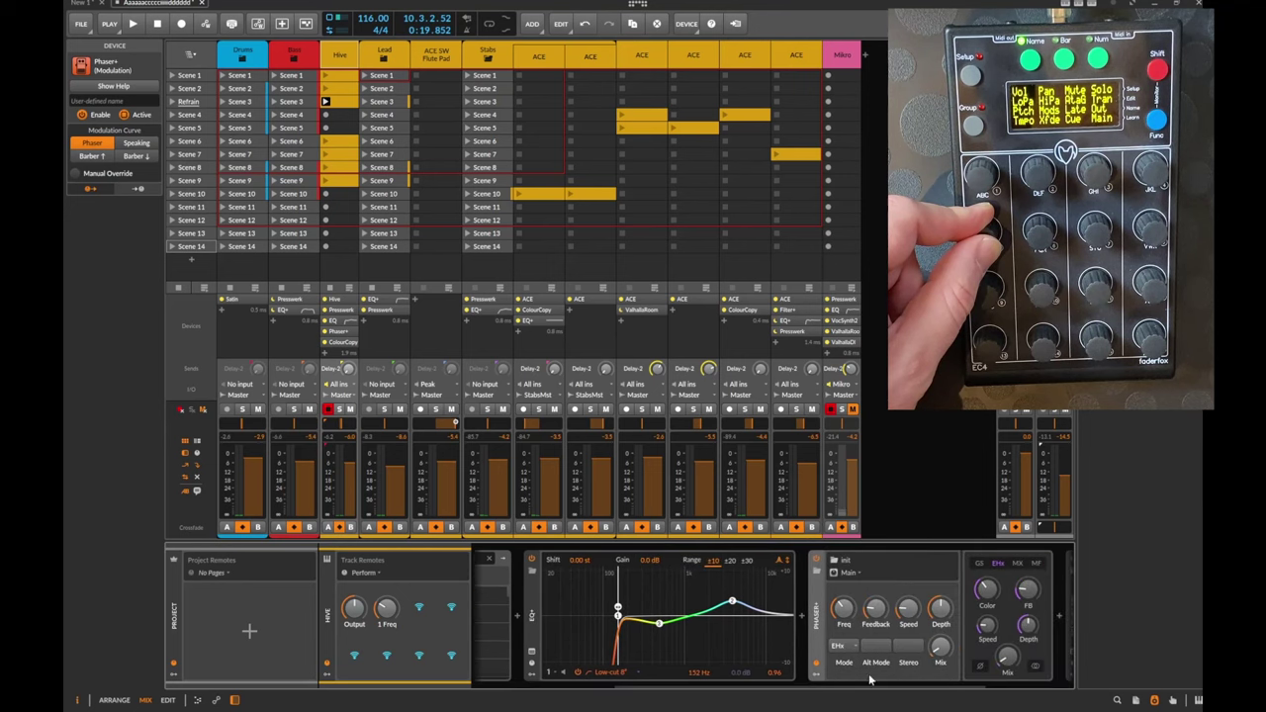
click(842, 615)
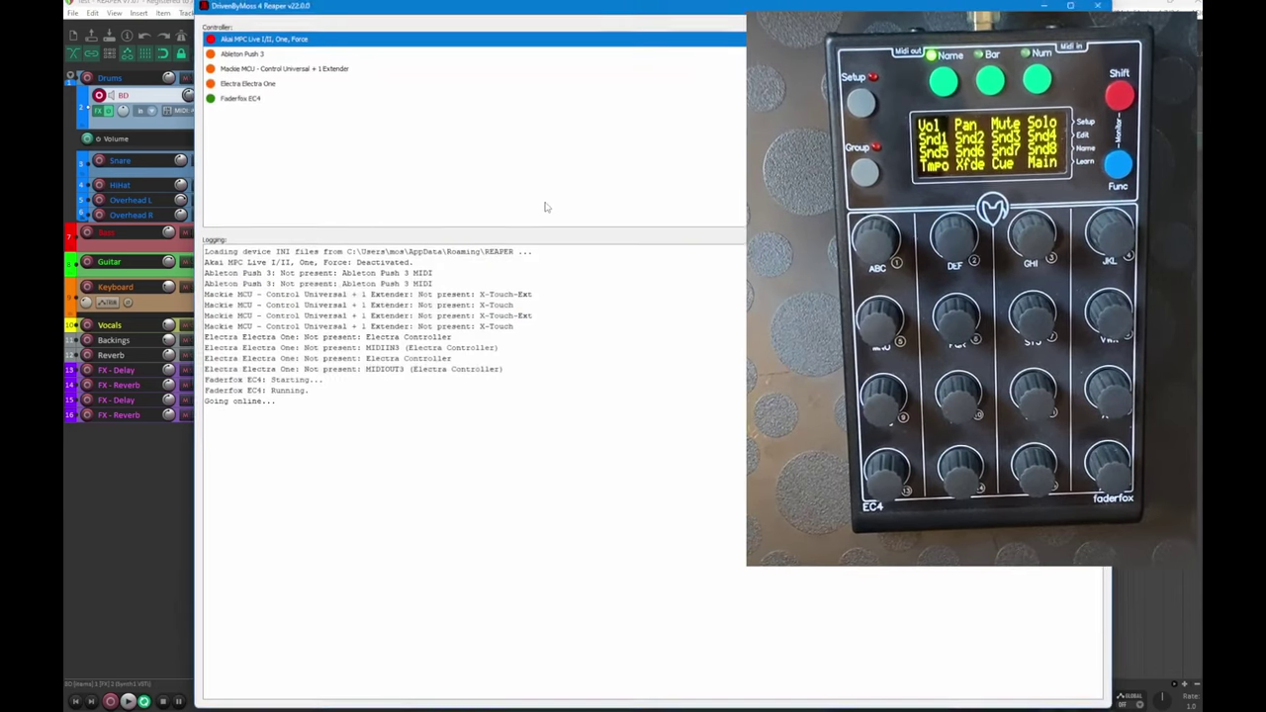
- In REAPER, select the Faderfox EC4 in the DrivenByMoss controller list, and close that configuration window
click(254, 97)
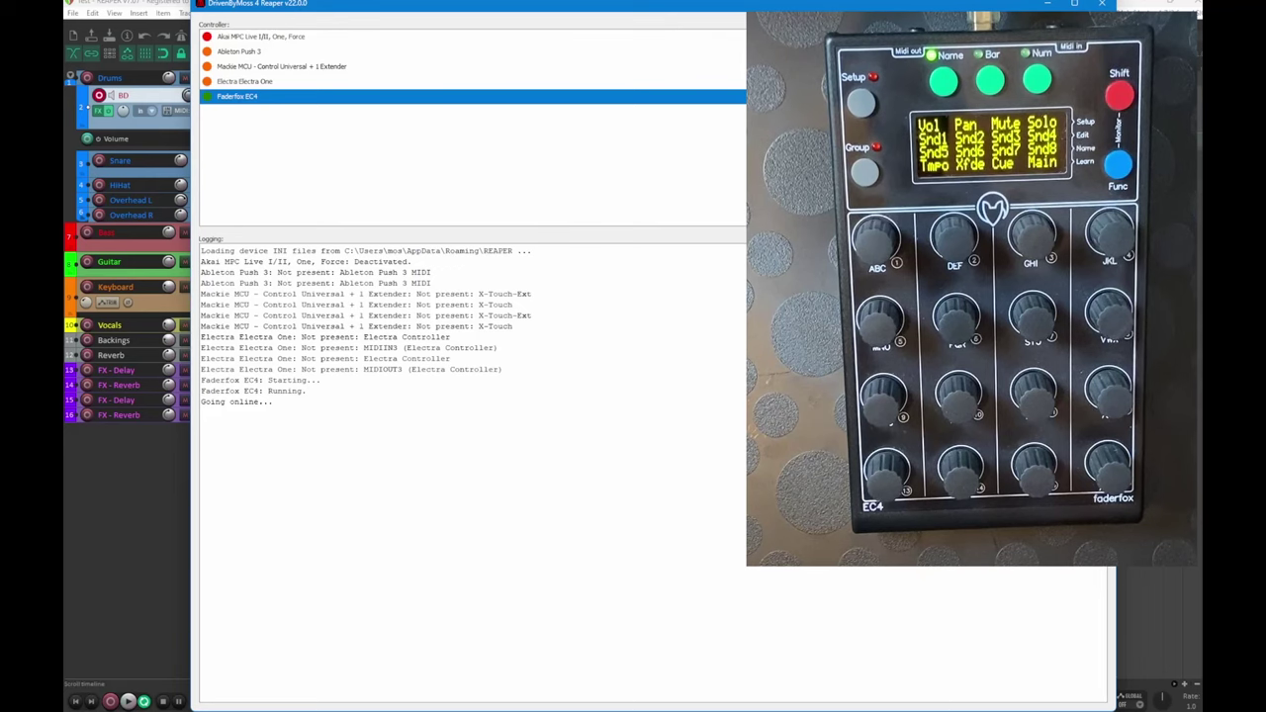
click(1104, 5)
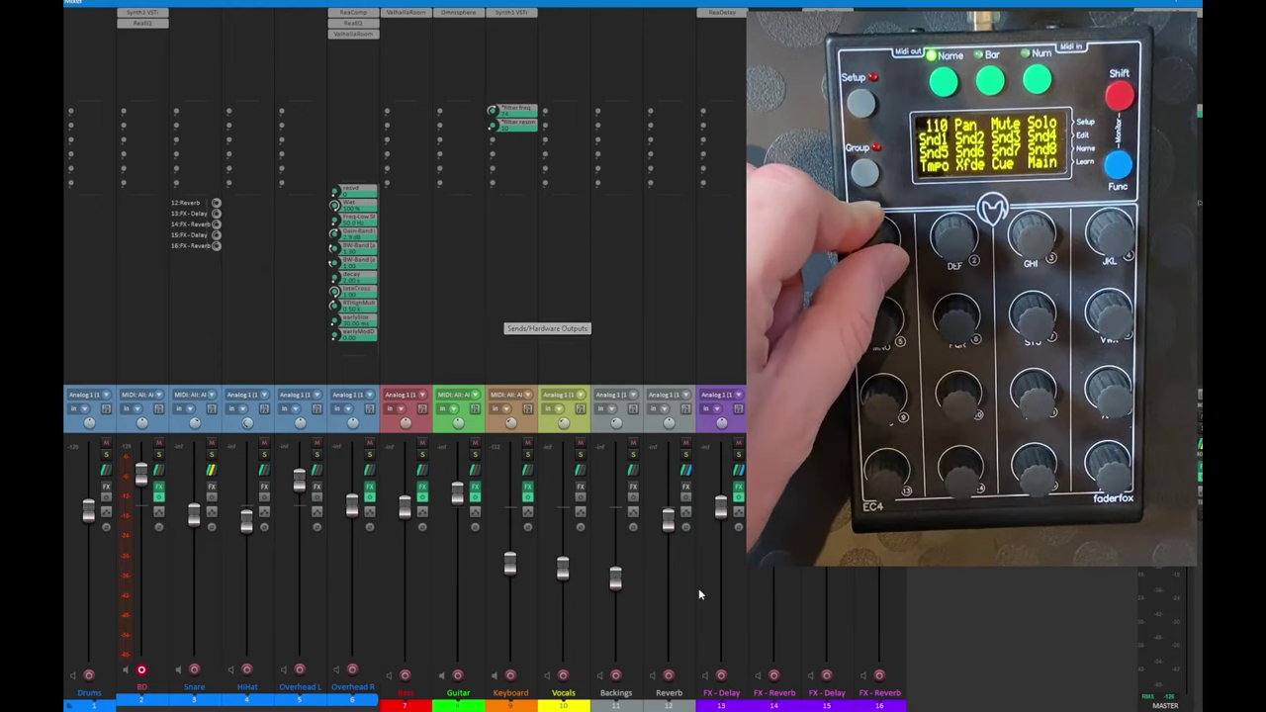
- Select the Snare track and after it the Keyboard track in the REAPER mixer
click(216, 427)
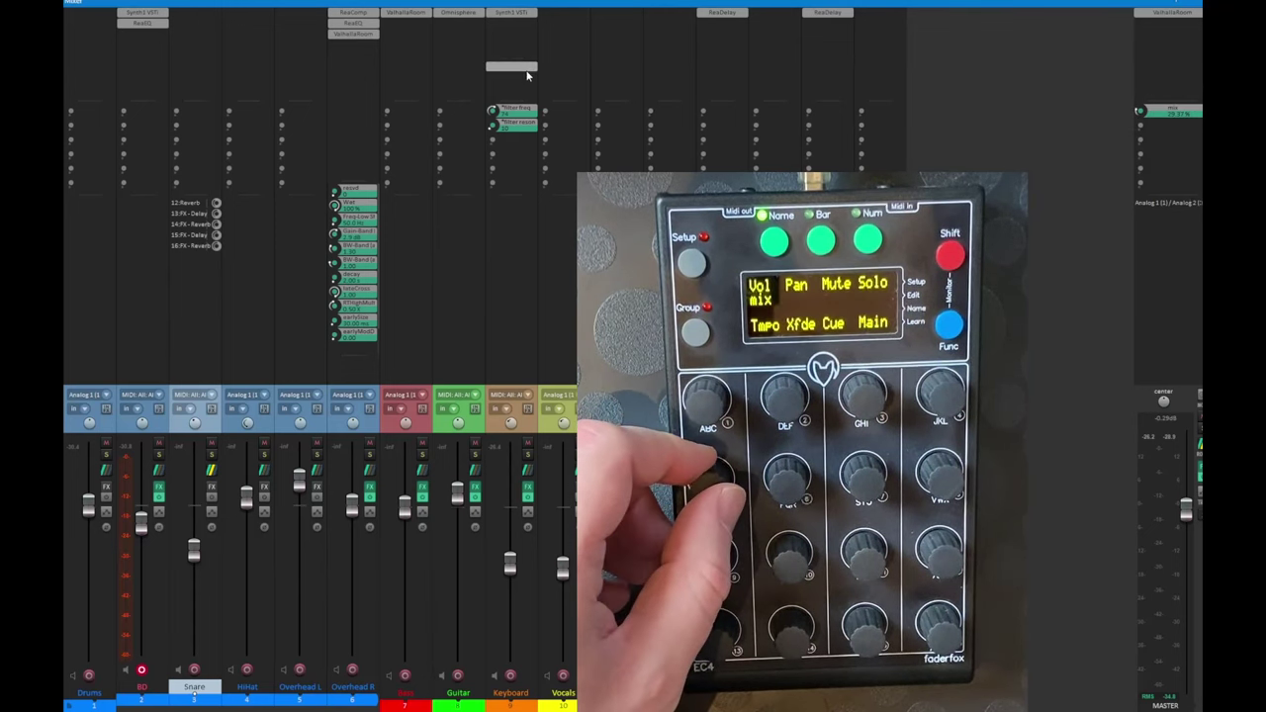
click(527, 422)
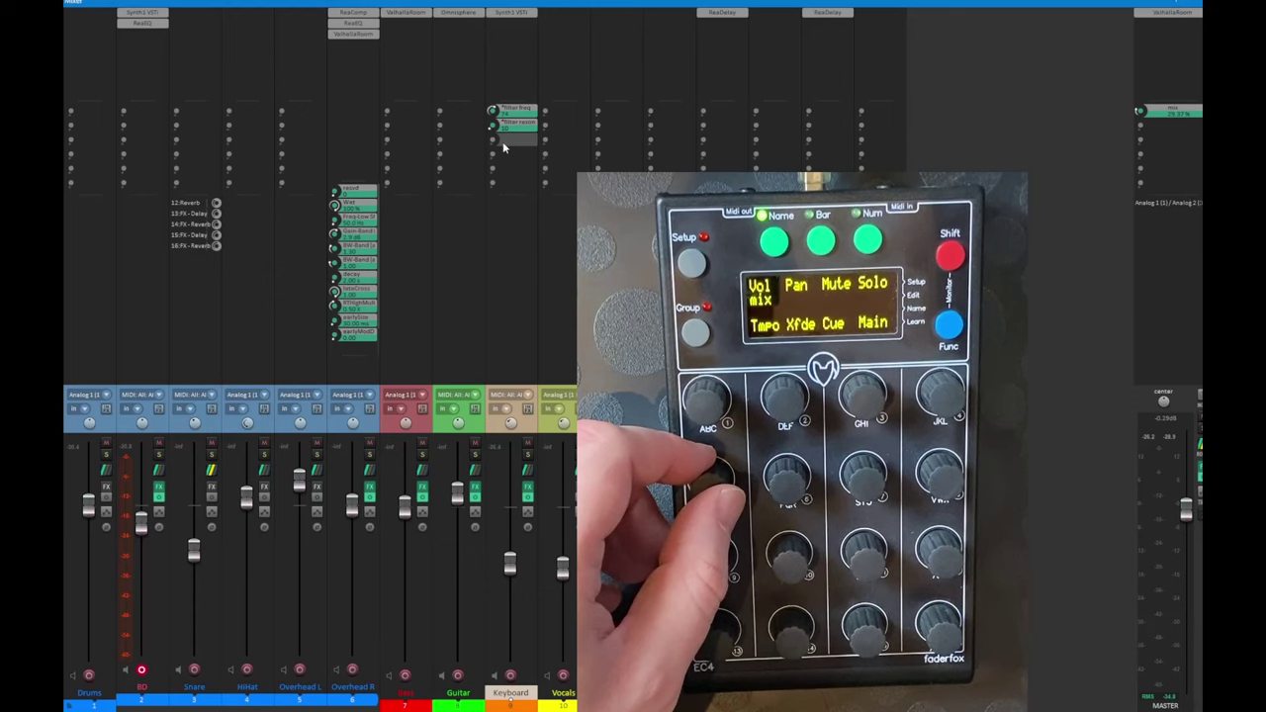